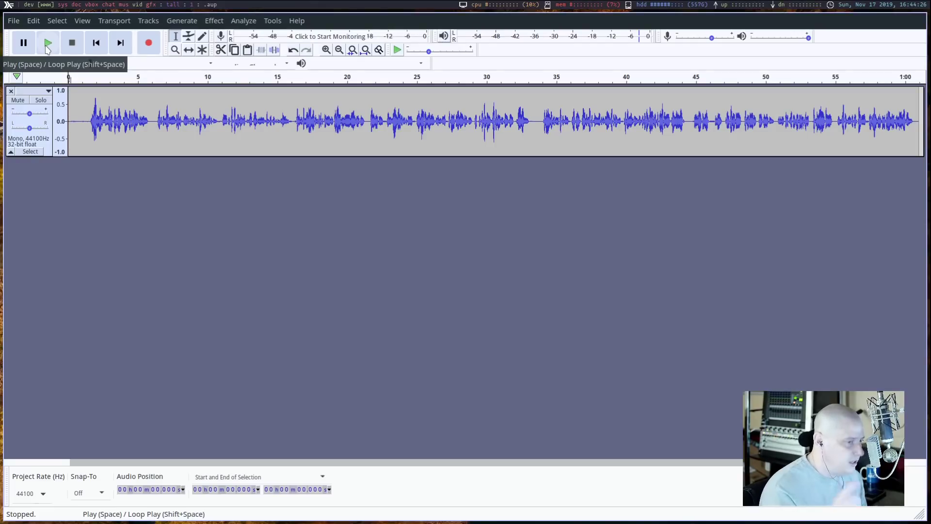
{"action": "left_click", "coordinate": [48, 47]}
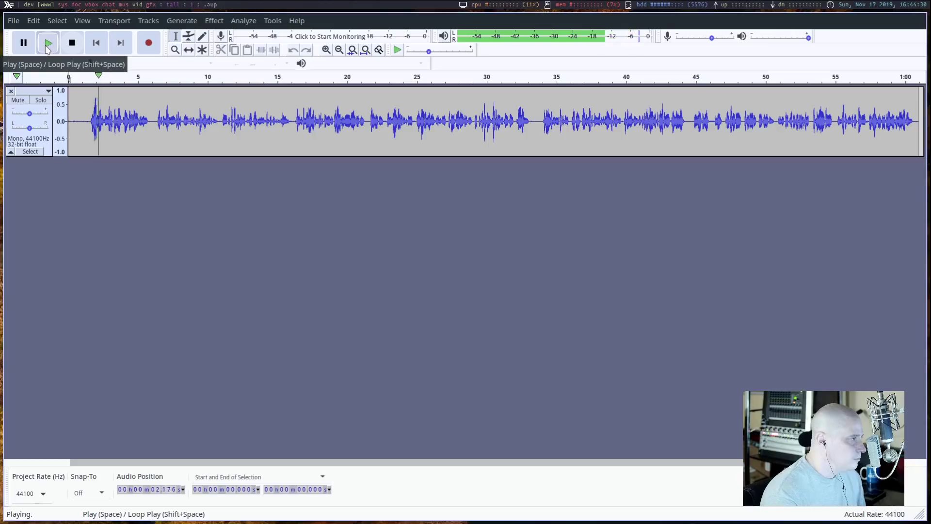
{"action": "left_click", "coordinate": [68, 45]}
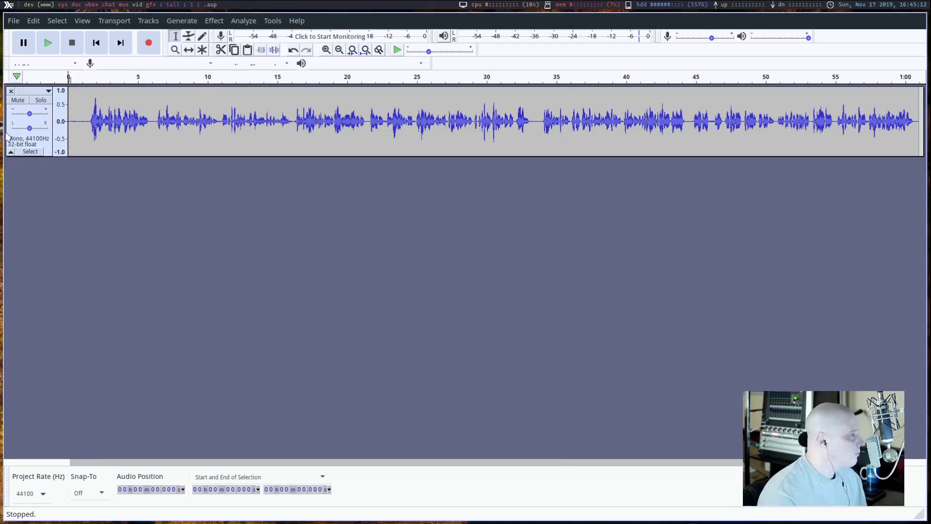
{"action": "key", "text": "super+1"}
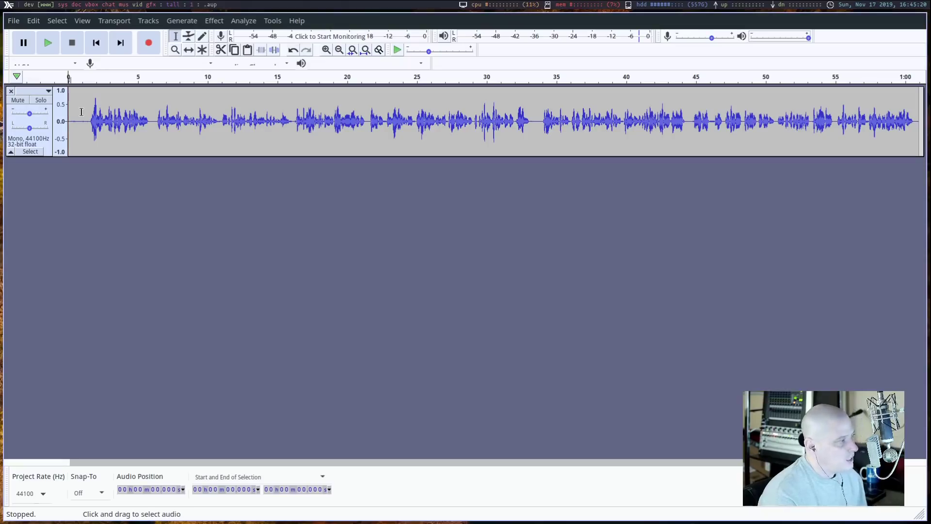
{"action": "left_click", "coordinate": [213, 21]}
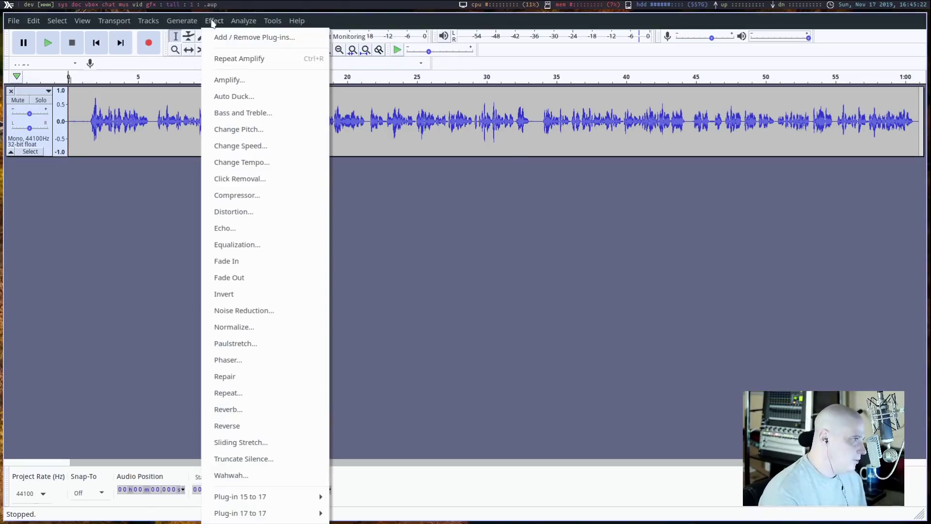
{"action": "left_click", "coordinate": [242, 311]}
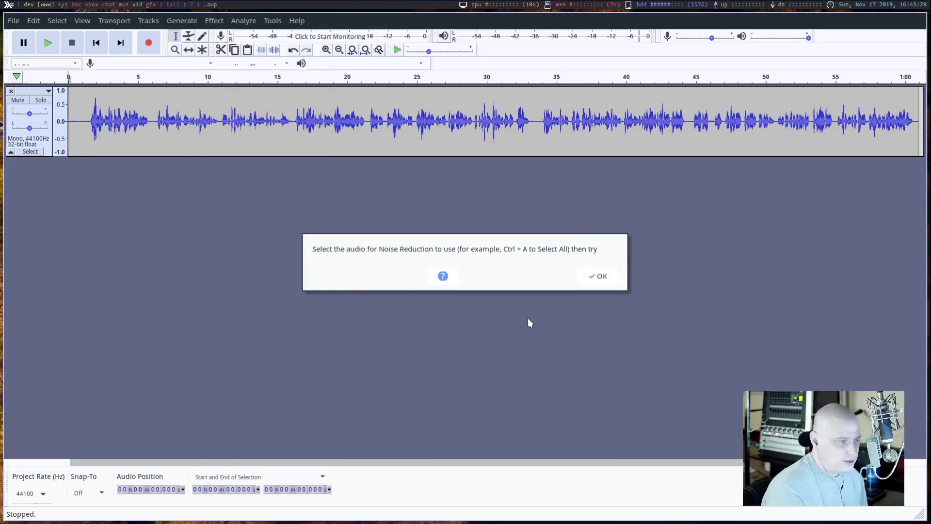
{"action": "left_click", "coordinate": [592, 281]}
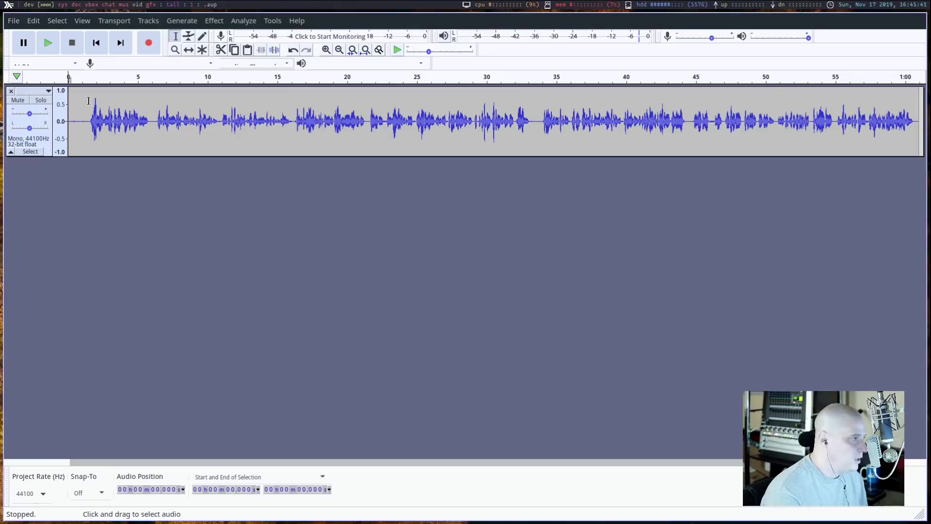
- Select the first 1.5 s of silence and capture it as the Noise Reduction noise profile
{"action": "left_click_drag", "start_coordinate": [89, 100], "coordinate": [74, 117]}
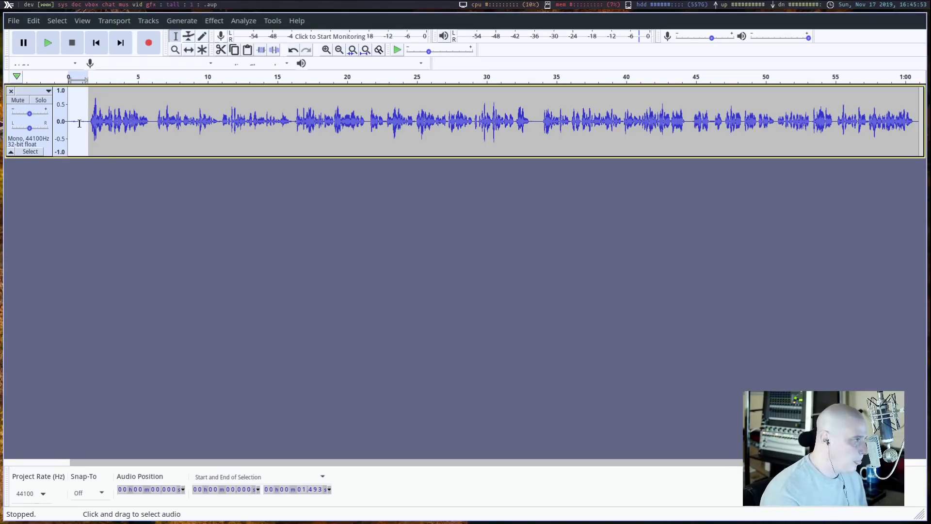
{"action": "left_click", "coordinate": [213, 21]}
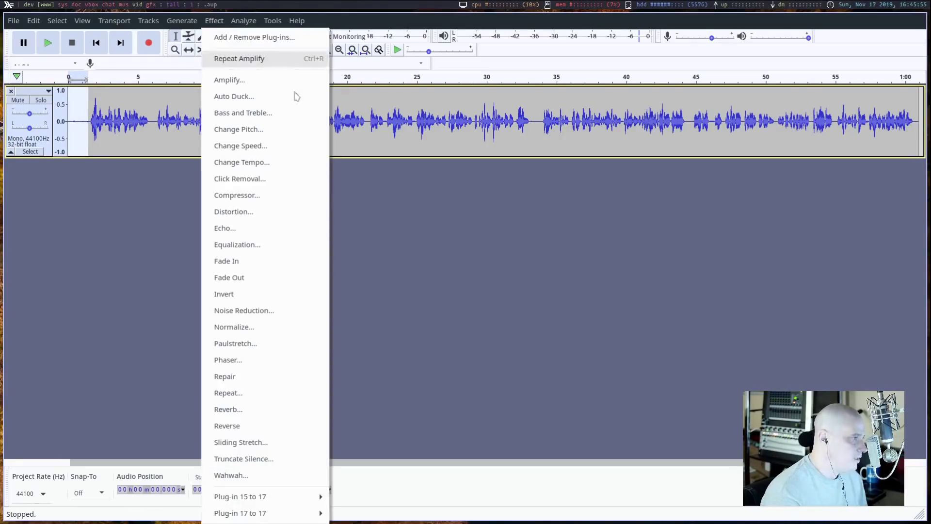
{"action": "left_click", "coordinate": [288, 310]}
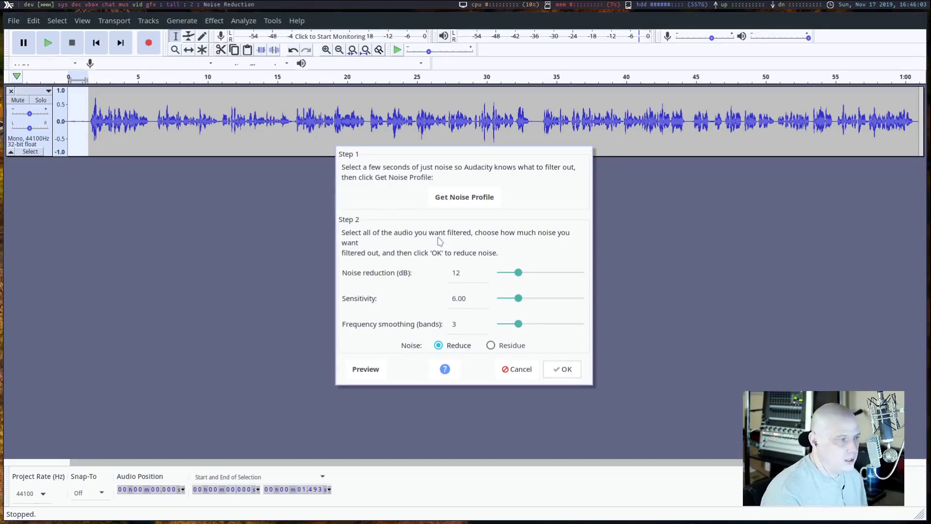
{"action": "left_click", "coordinate": [474, 198]}
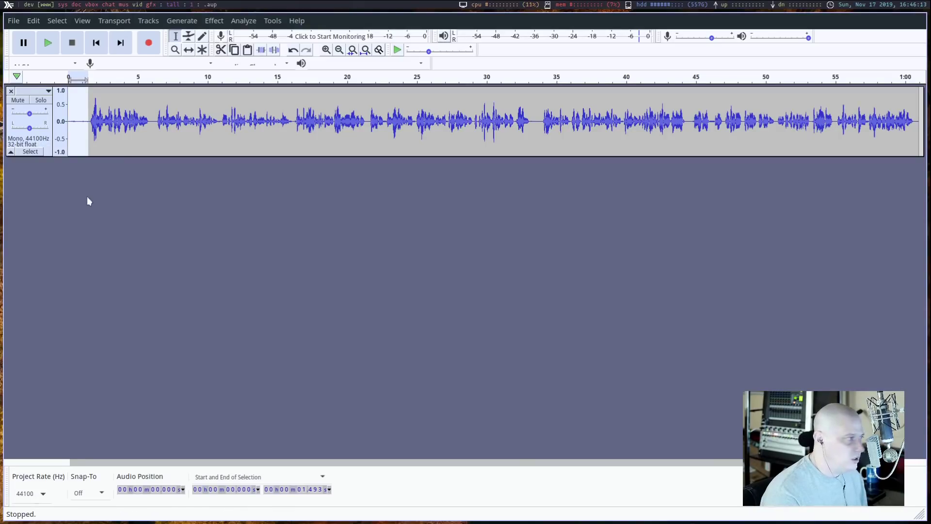
- Apply Noise Reduction at 12 dB, sensitivity 6.00, smoothing 3 bands to the whole track
{"action": "left_click", "coordinate": [45, 144]}
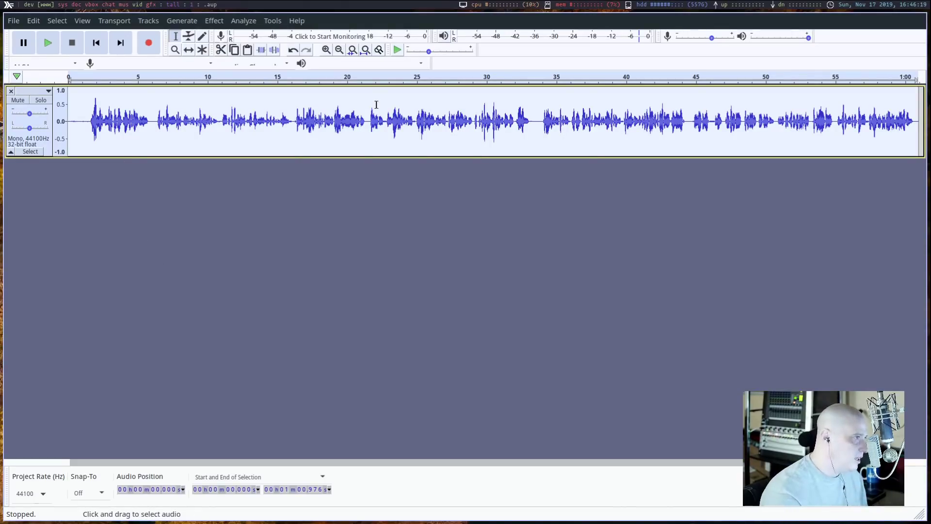
{"action": "left_click", "coordinate": [214, 20]}
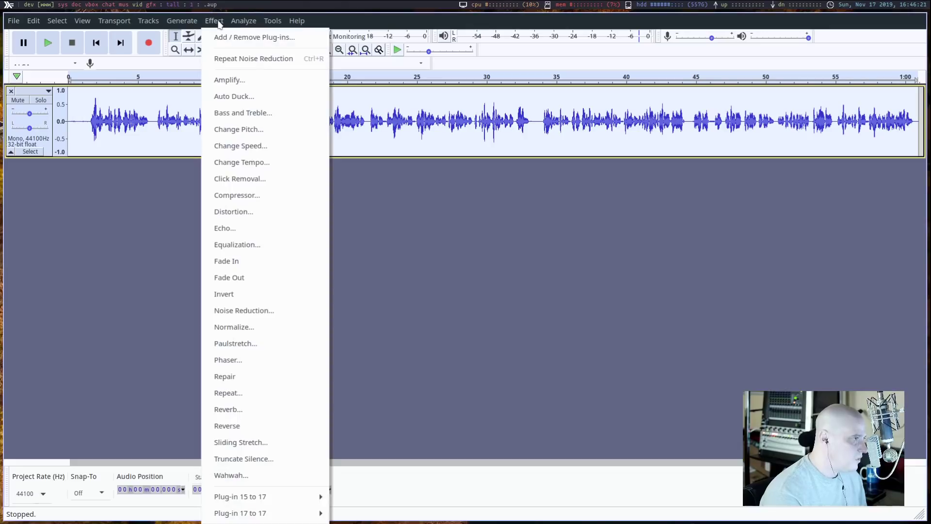
{"action": "left_click", "coordinate": [239, 311]}
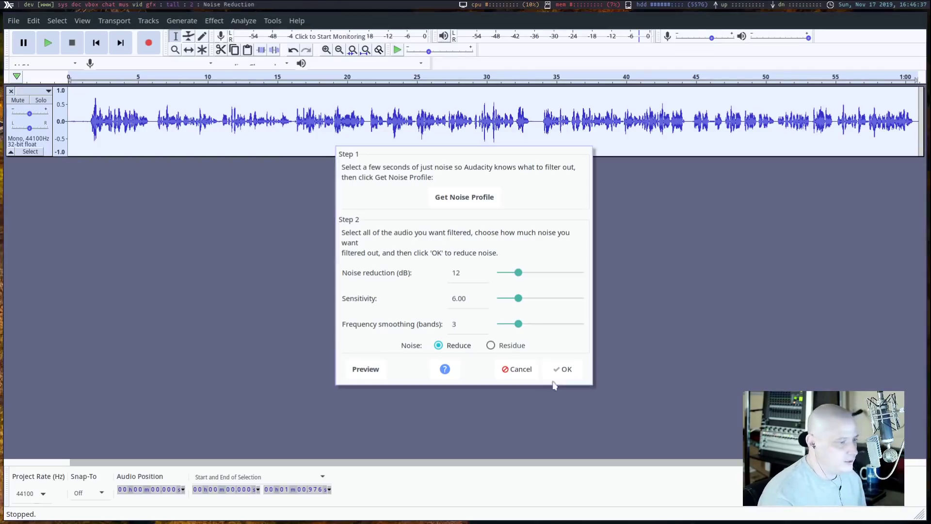
{"action": "left_click", "coordinate": [562, 369]}
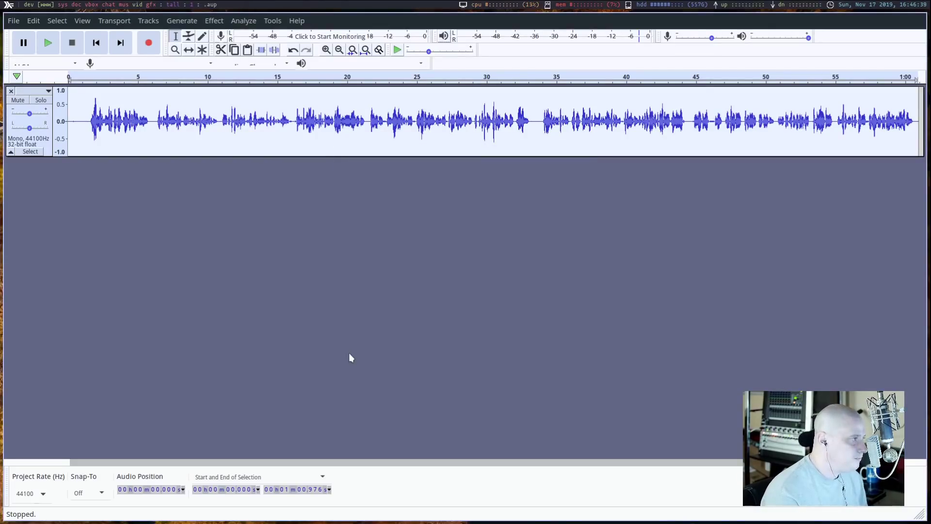
{"action": "left_click", "coordinate": [47, 44]}
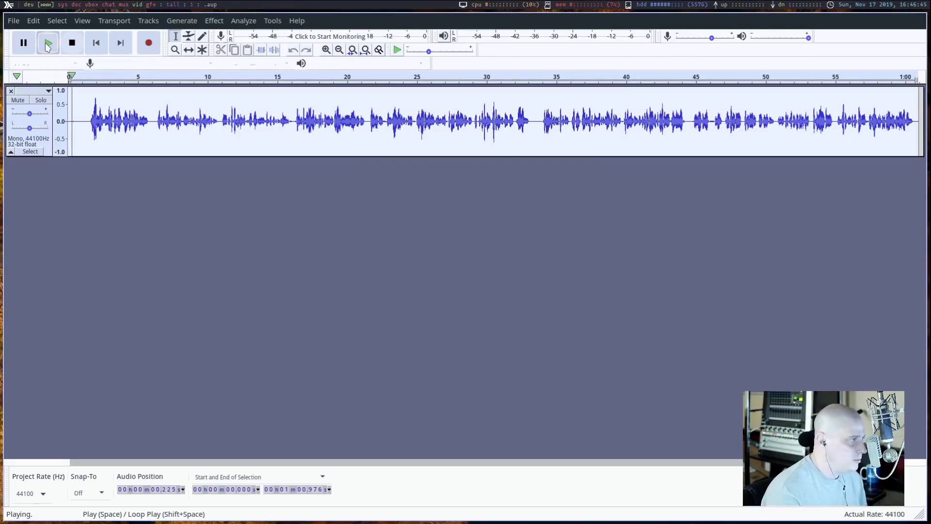
{"action": "left_click", "coordinate": [73, 47]}
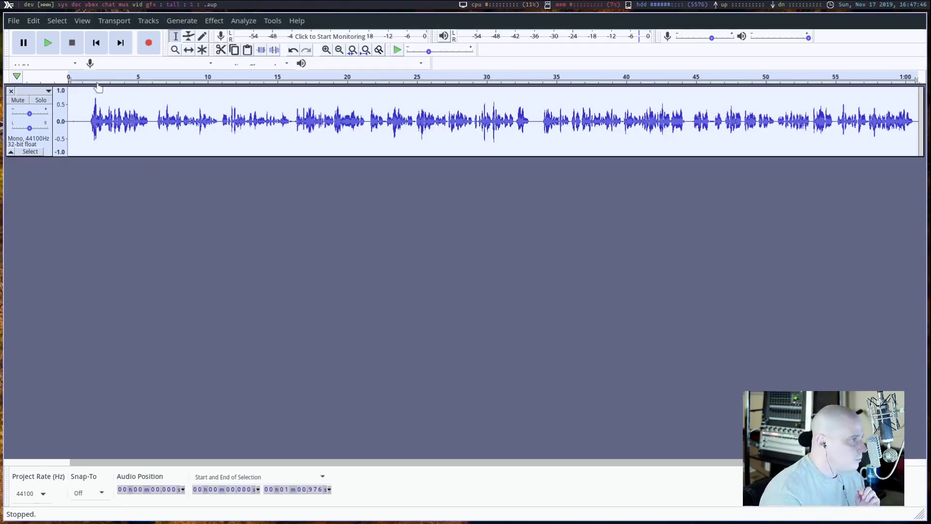
- Apply the Compressor with -12 dB threshold, -40 dB noise floor, 2:1 ratio and make-up gain
{"action": "left_click", "coordinate": [212, 20]}
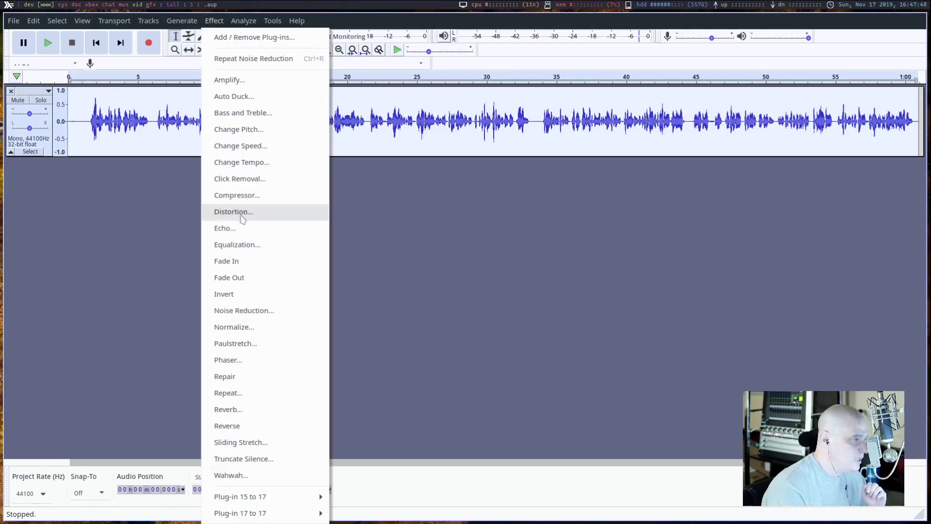
{"action": "left_click", "coordinate": [267, 196]}
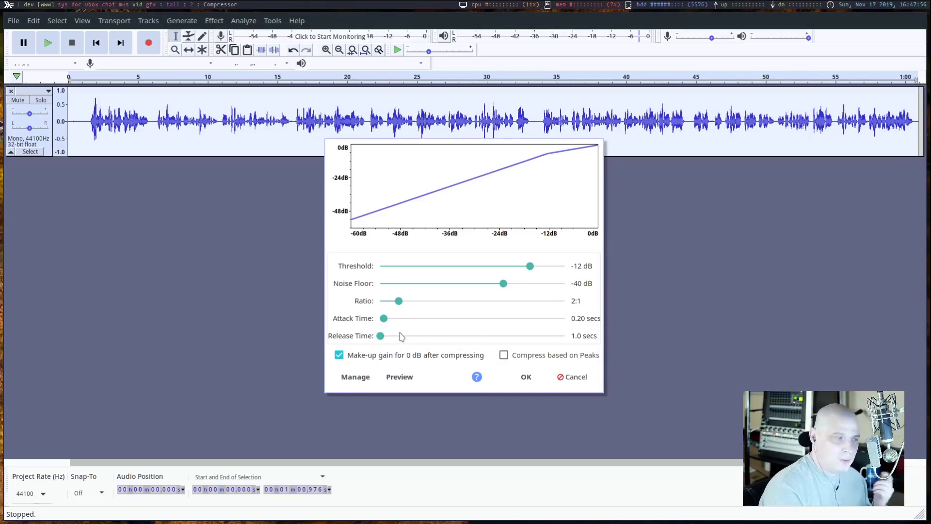
{"action": "left_click", "coordinate": [528, 378]}
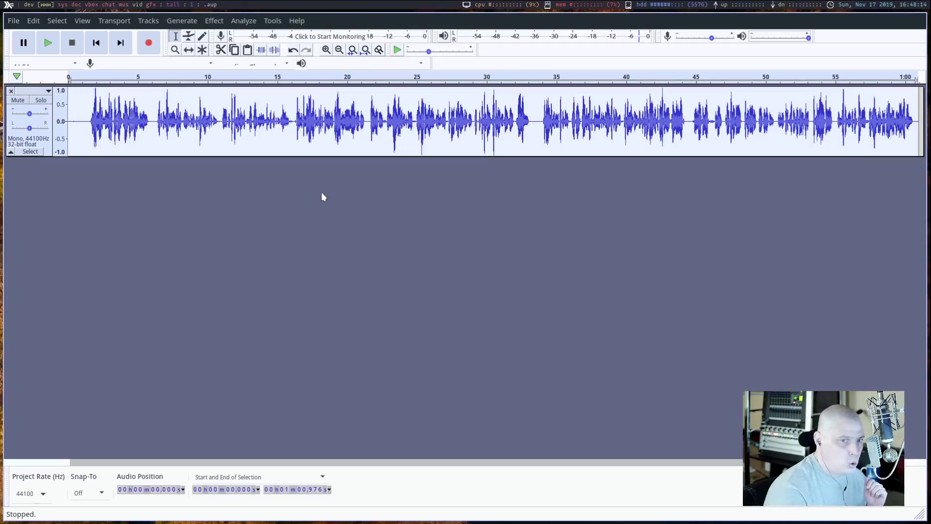
{"action": "left_click", "coordinate": [48, 43]}
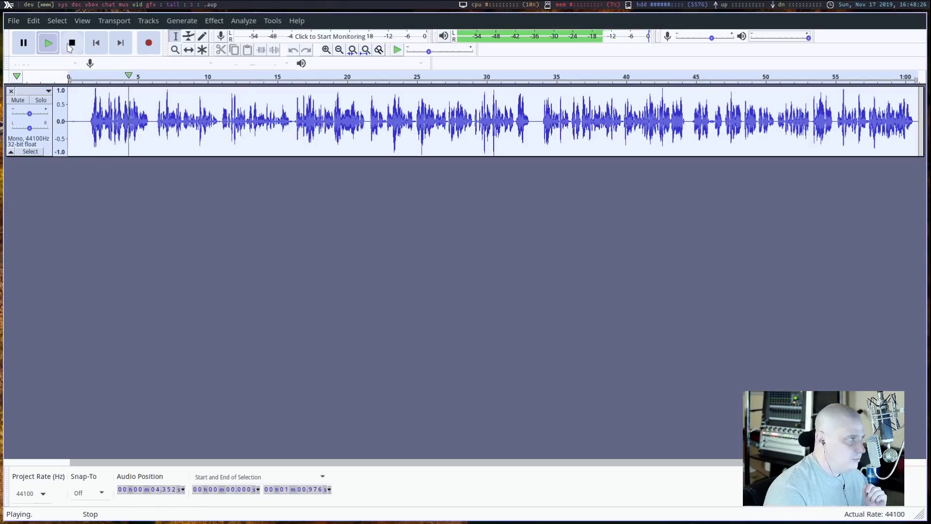
{"action": "left_click", "coordinate": [70, 44]}
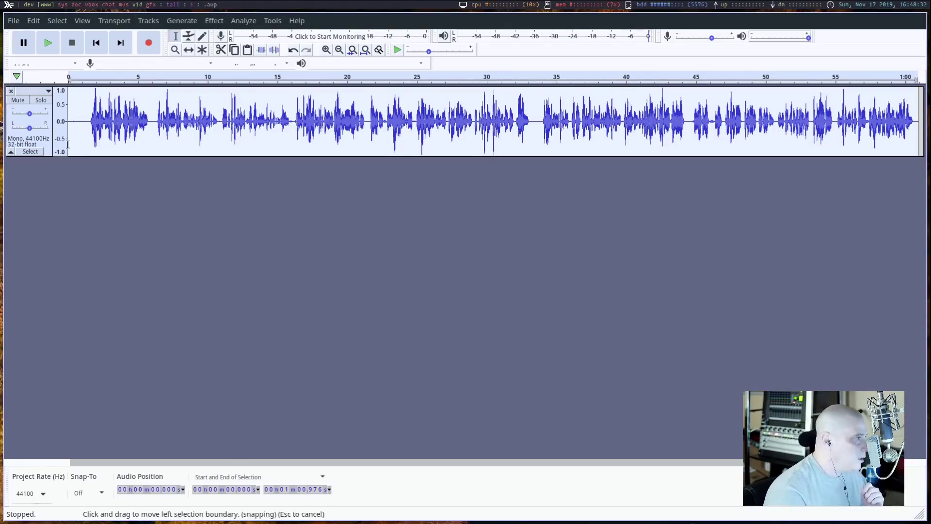
- Amplify the whole voice track by -5.6 dB
{"action": "left_click", "coordinate": [34, 143]}
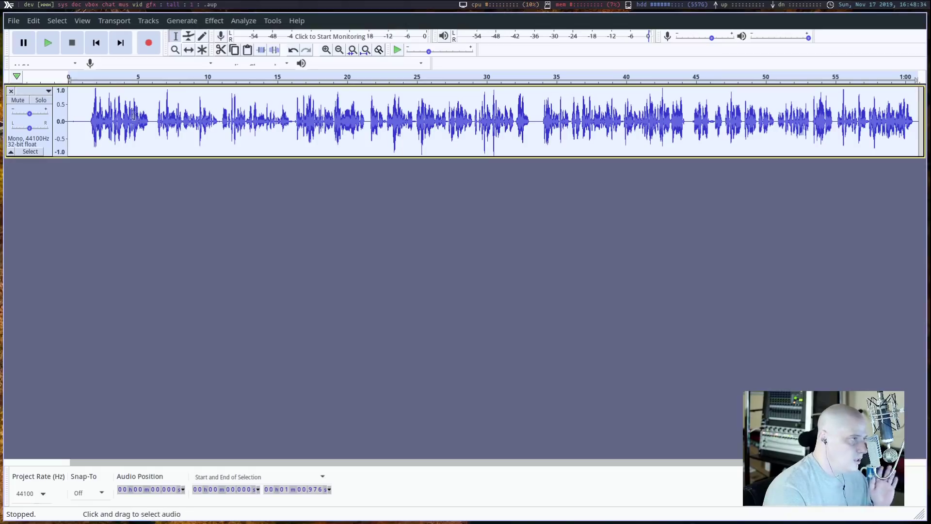
{"action": "left_click", "coordinate": [244, 22]}
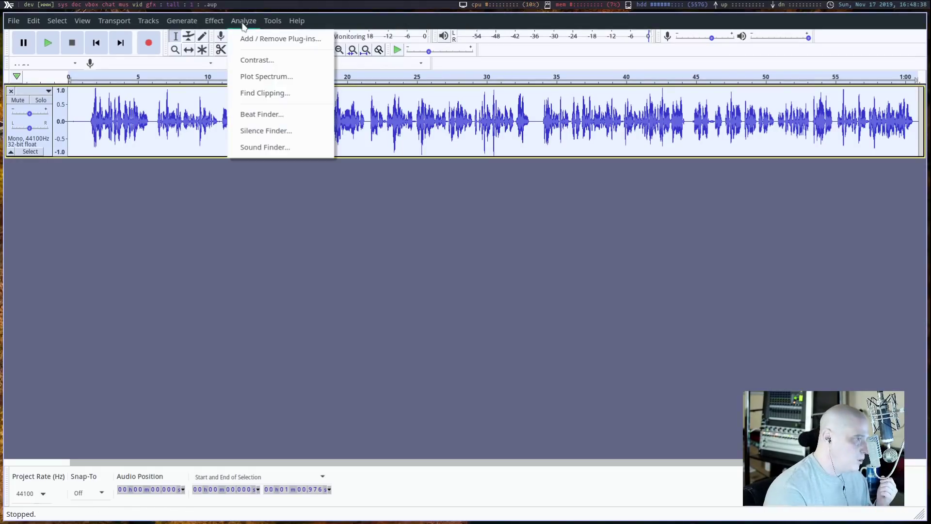
{"action": "mouse_move", "coordinate": [209, 24]}
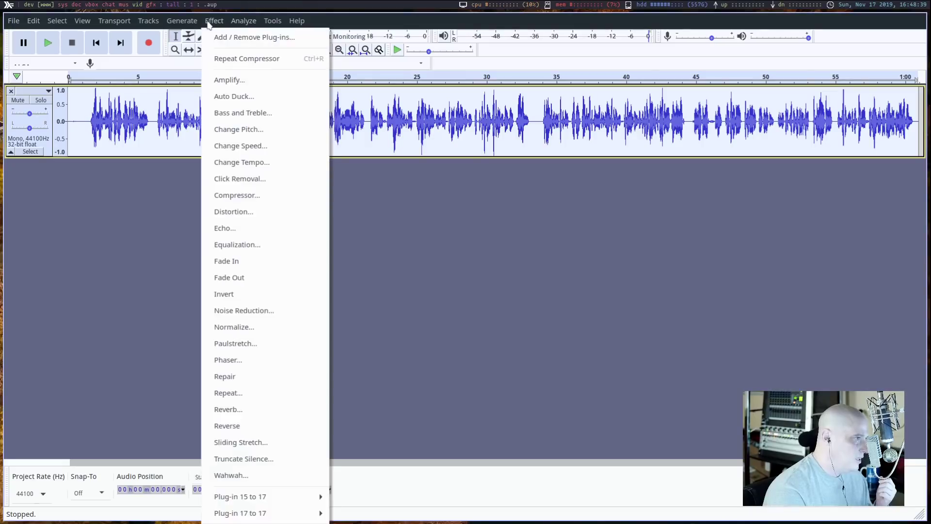
{"action": "left_click", "coordinate": [242, 81]}
{"action": "left_click", "coordinate": [466, 246]}
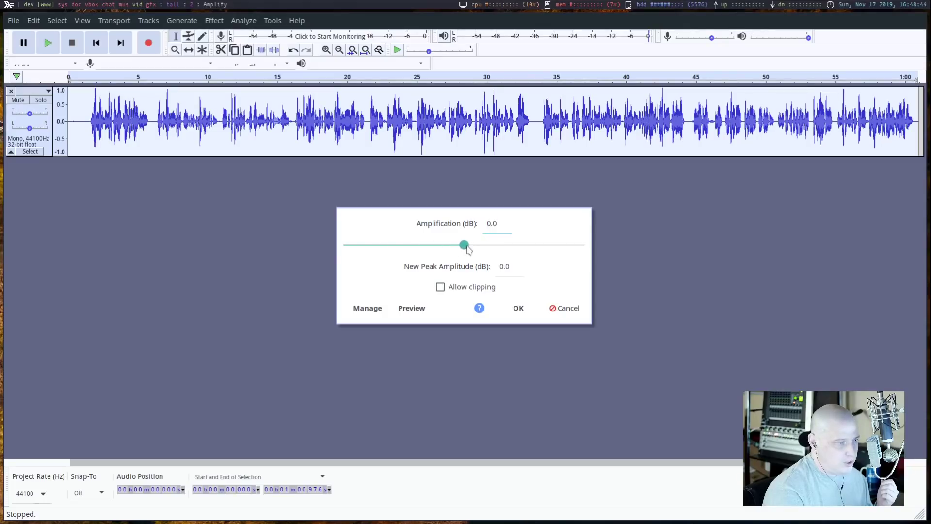
{"action": "left_click_drag", "start_coordinate": [467, 246], "coordinate": [453, 251]}
{"action": "left_click", "coordinate": [517, 308]}
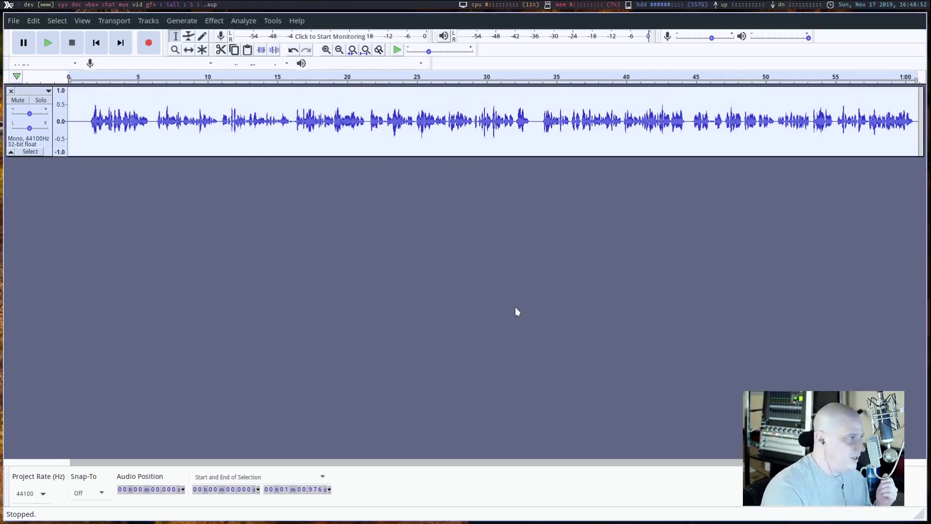
- Play the amplified track, stop it, and undo the amplification
{"action": "left_click", "coordinate": [47, 43]}
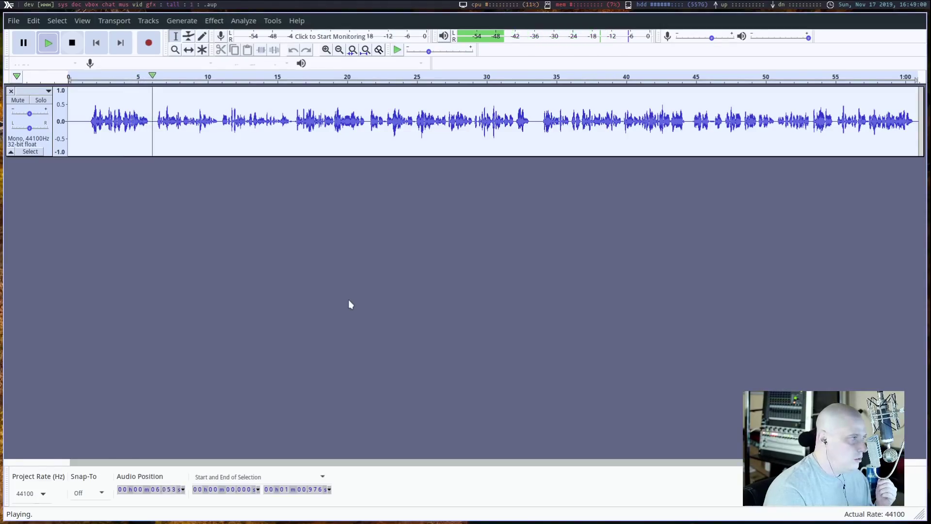
{"action": "left_click", "coordinate": [72, 44]}
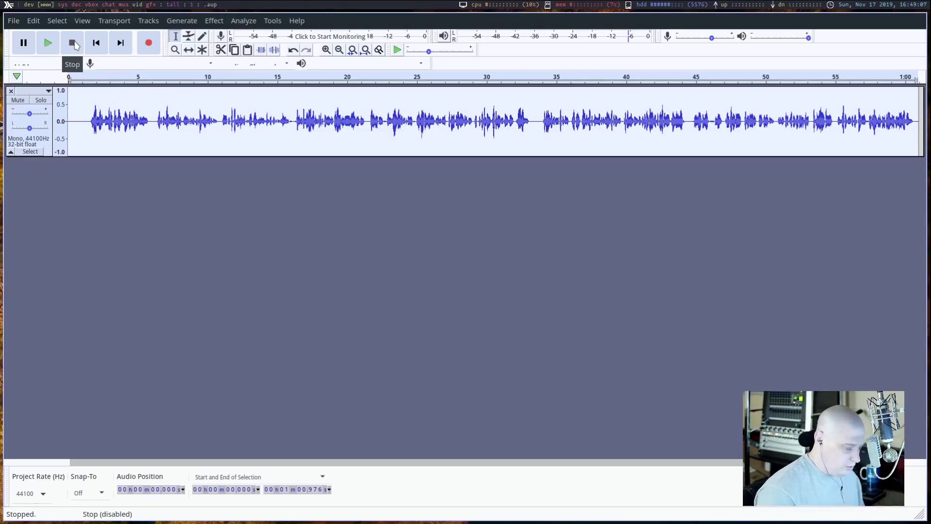
{"action": "key", "text": "ctrl+z"}
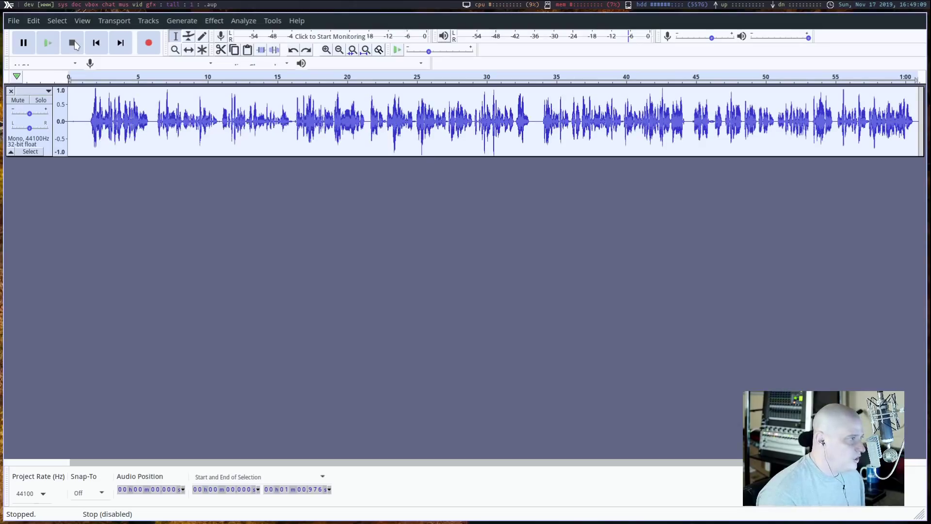
- Amplify the track by about -4 dB, then play it back briefly and stop
{"action": "left_click", "coordinate": [222, 21]}
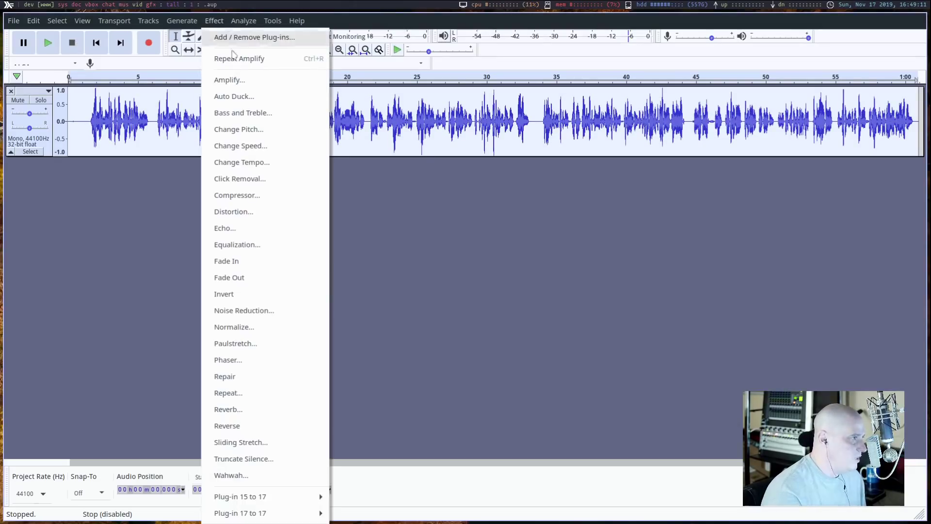
{"action": "left_click", "coordinate": [245, 78]}
{"action": "mouse_move", "coordinate": [465, 245]}
{"action": "left_mouse_down"}
{"action": "mouse_move", "coordinate": [447, 247]}
{"action": "mouse_move", "coordinate": [455, 245]}
{"action": "left_mouse_up"}
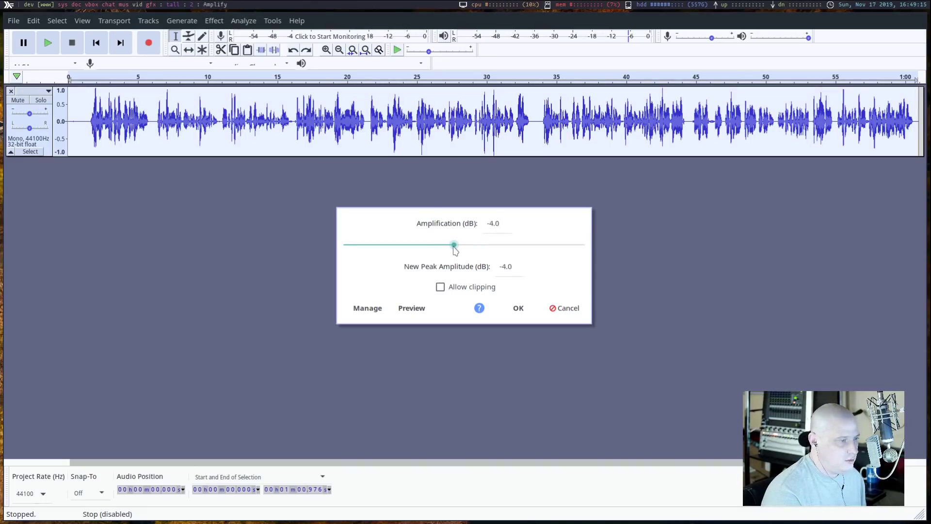
{"action": "left_click", "coordinate": [518, 308]}
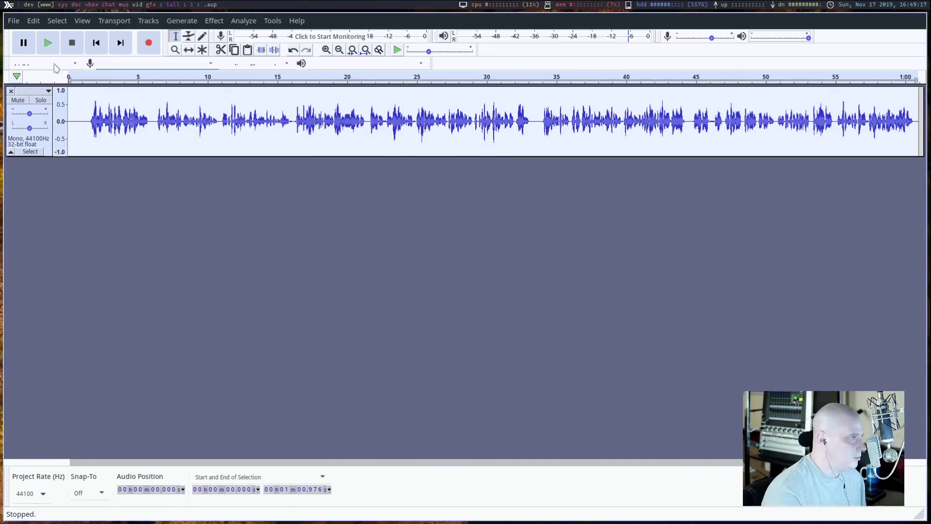
{"action": "key", "text": "space"}
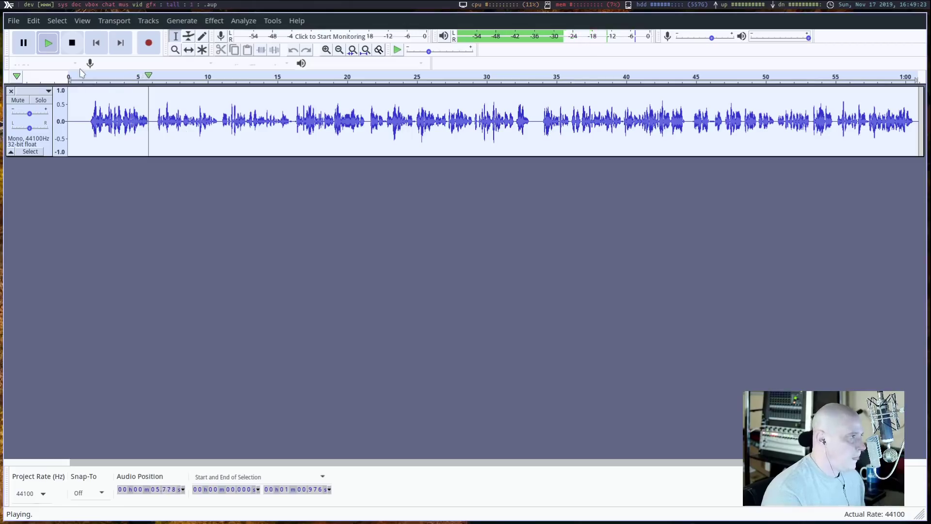
{"action": "left_click", "coordinate": [71, 47]}
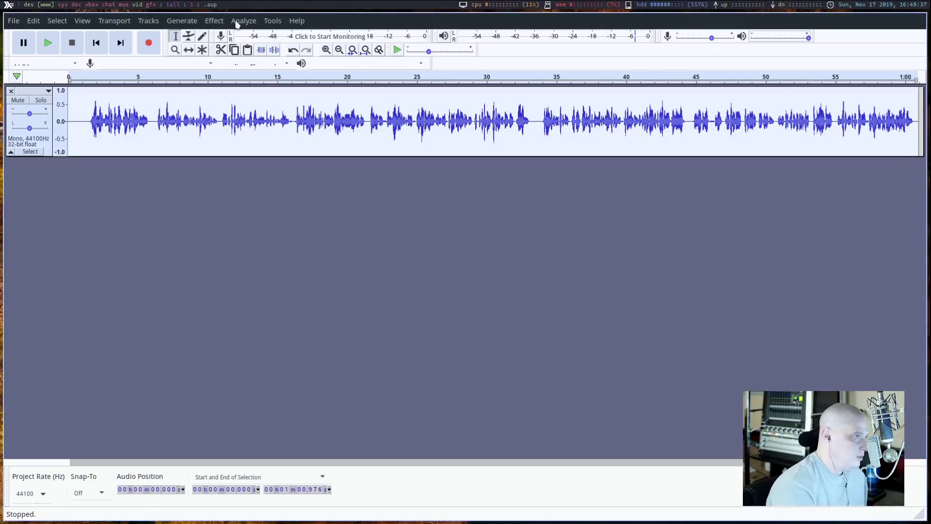
- Open the Effect menu to reach Bass and Treble
{"action": "left_click", "coordinate": [217, 22]}
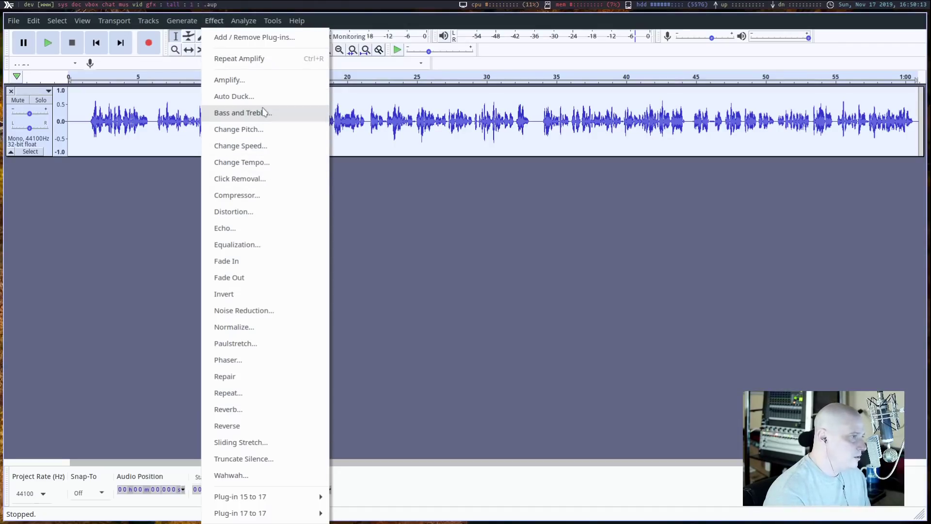
- Apply a +5 dB bass boost with Bass and Treble, treble unchanged, and play it back
{"action": "left_click", "coordinate": [285, 120]}
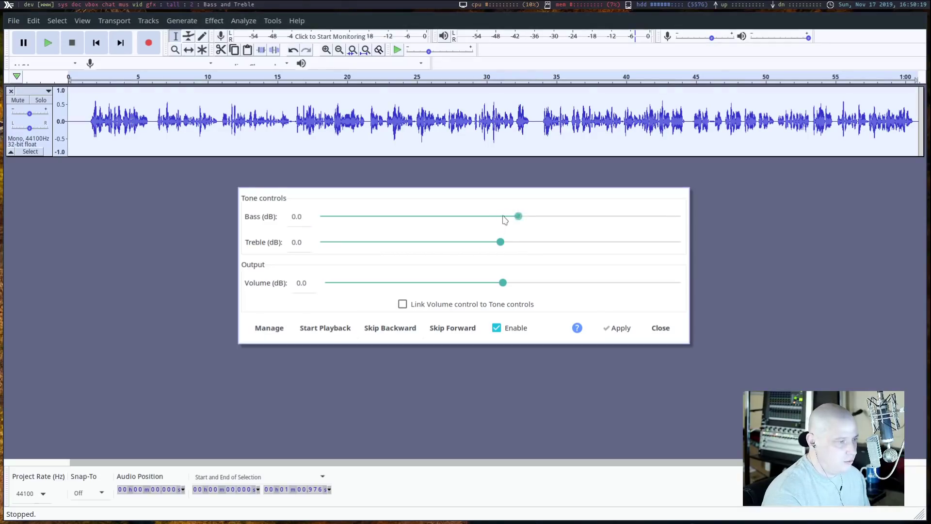
{"action": "left_click", "coordinate": [491, 217]}
{"action": "scroll", "coordinate": [493, 219], "scroll_direction": "up", "scroll_amount": 1}
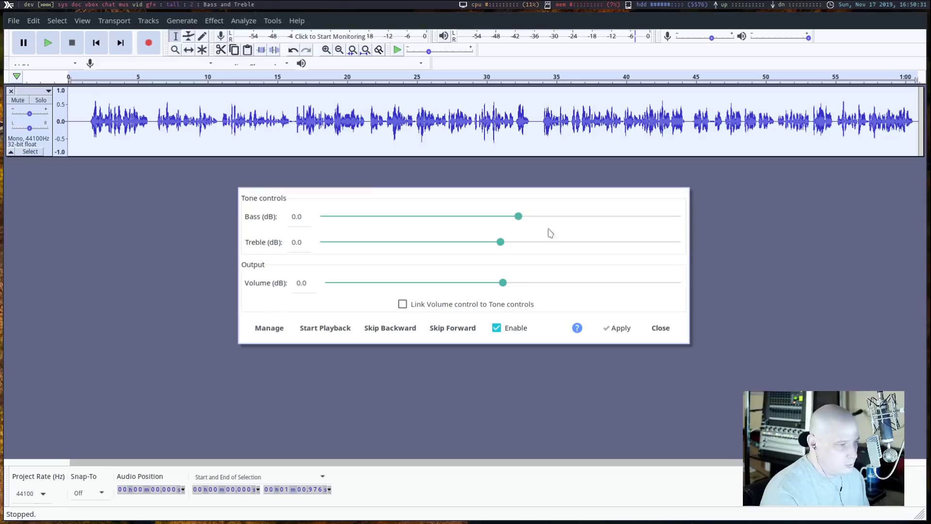
{"action": "left_click", "coordinate": [500, 216]}
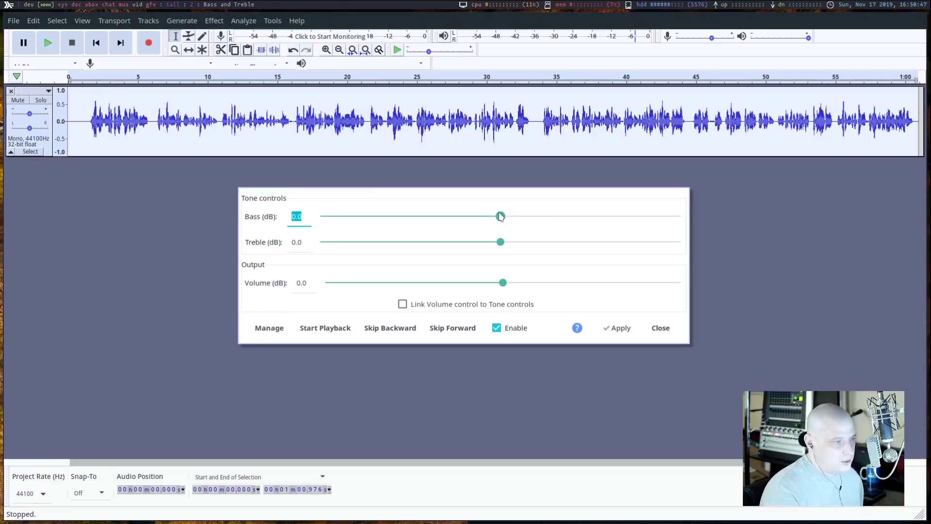
{"action": "left_click_drag", "start_coordinate": [501, 216], "coordinate": [530, 223]}
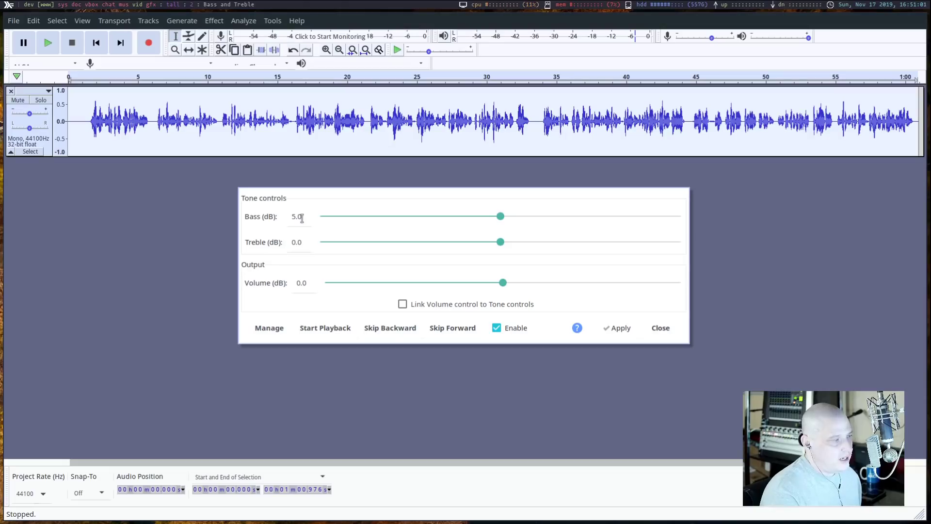
{"action": "left_click", "coordinate": [628, 328]}
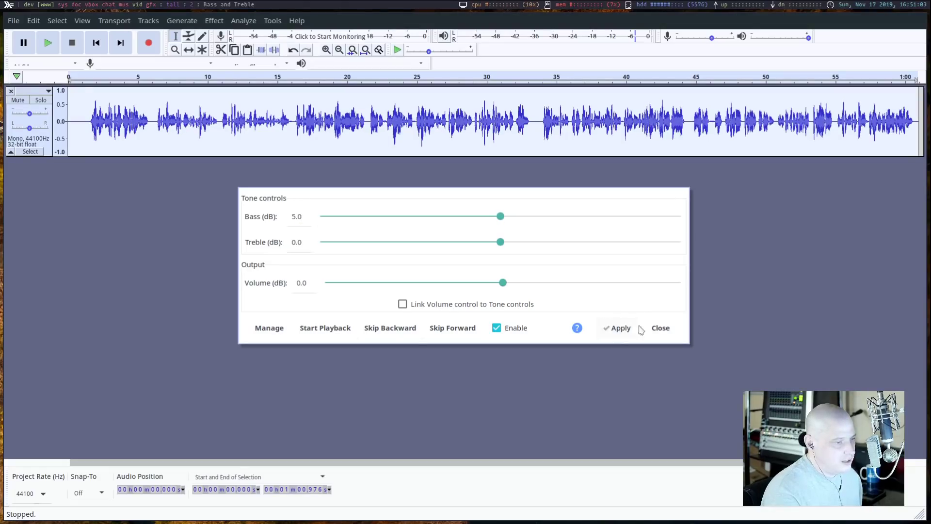
{"action": "left_click", "coordinate": [661, 328]}
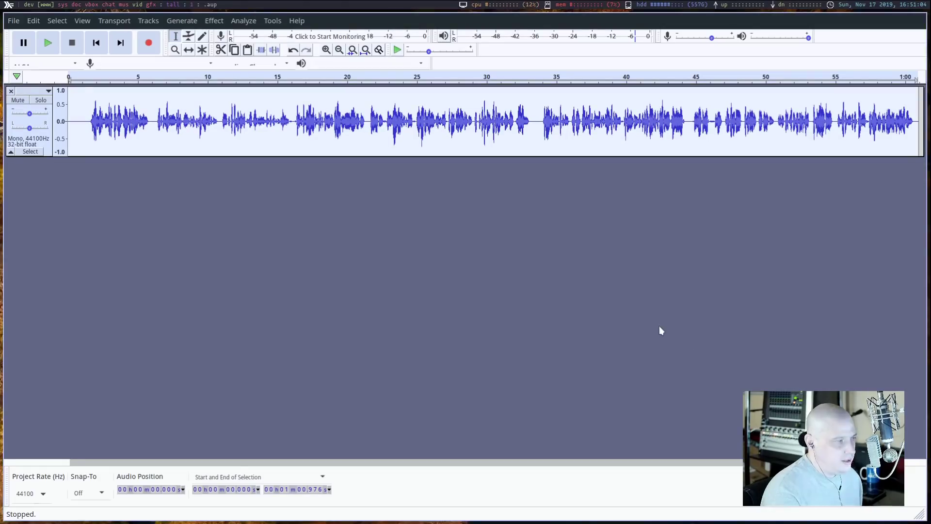
{"action": "left_click", "coordinate": [48, 44]}
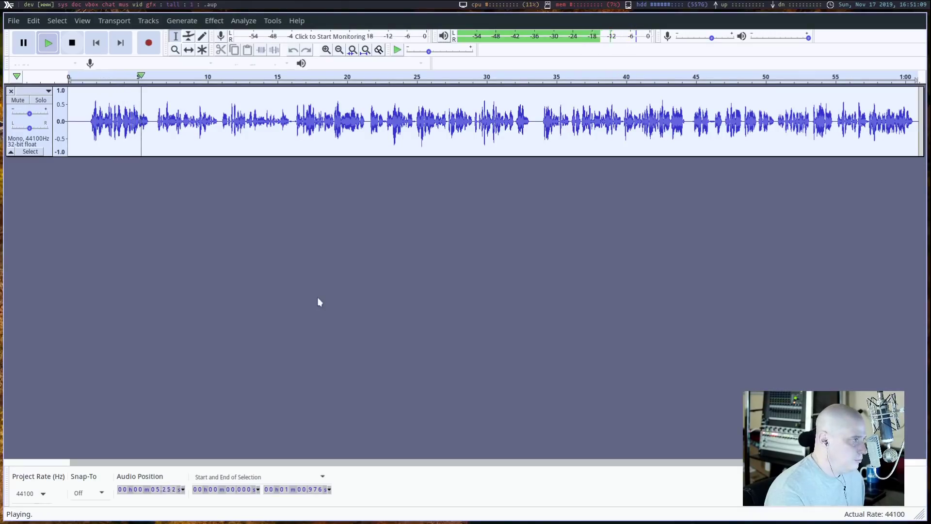
{"action": "left_click", "coordinate": [73, 43]}
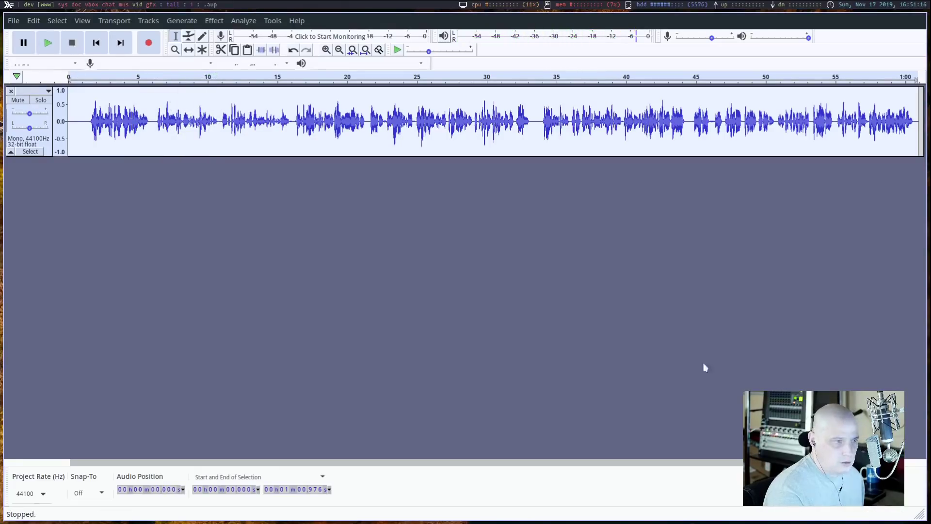
{"action": "key", "text": "super+8"}
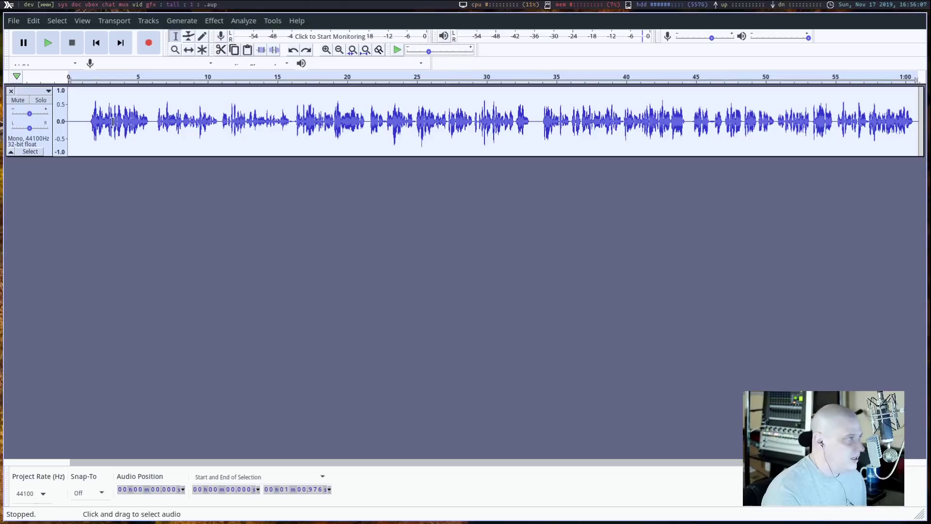
- Export the processed voice track as an MP3 file and start playback
{"action": "left_click", "coordinate": [13, 21]}
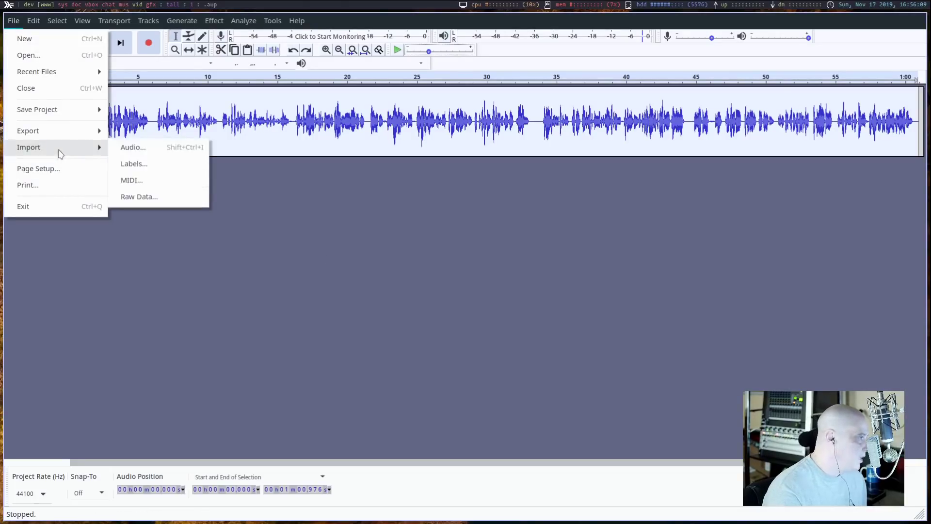
{"action": "mouse_move", "coordinate": [56, 131]}
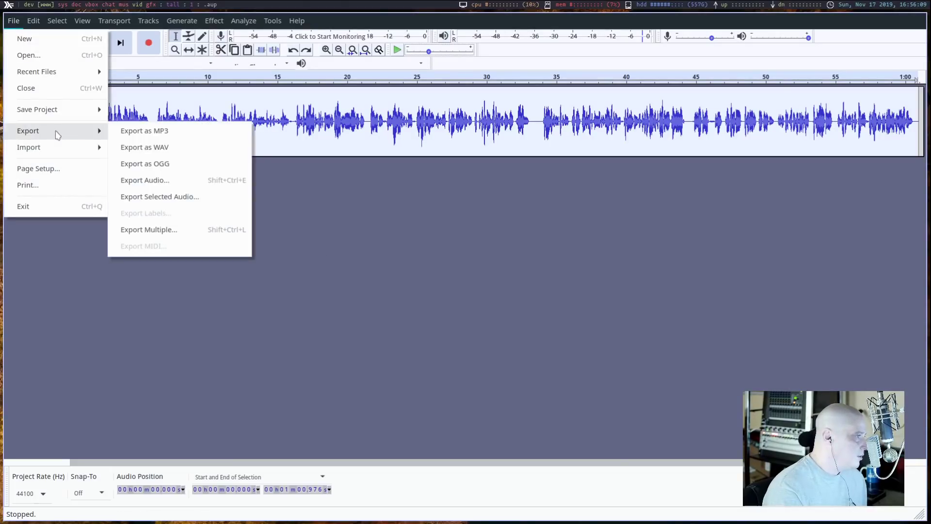
{"action": "left_click", "coordinate": [183, 138]}
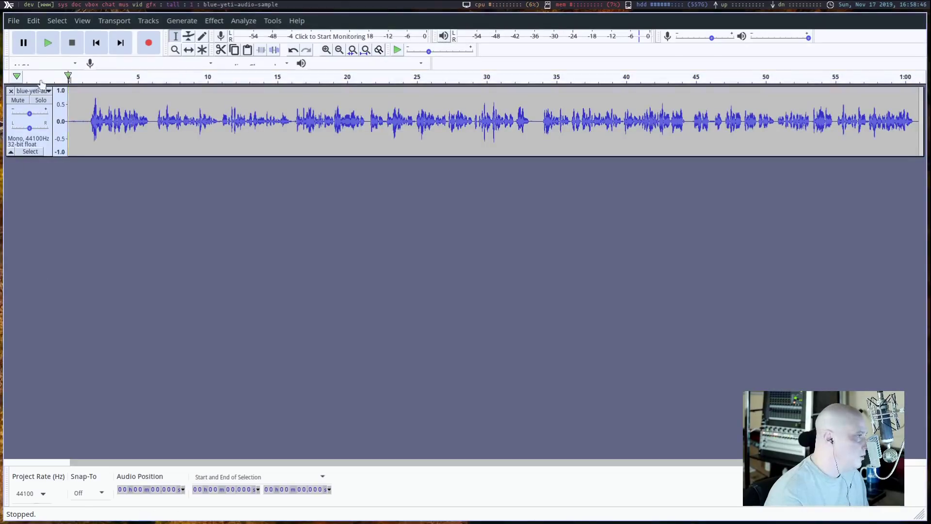
{"action": "left_click", "coordinate": [48, 43]}
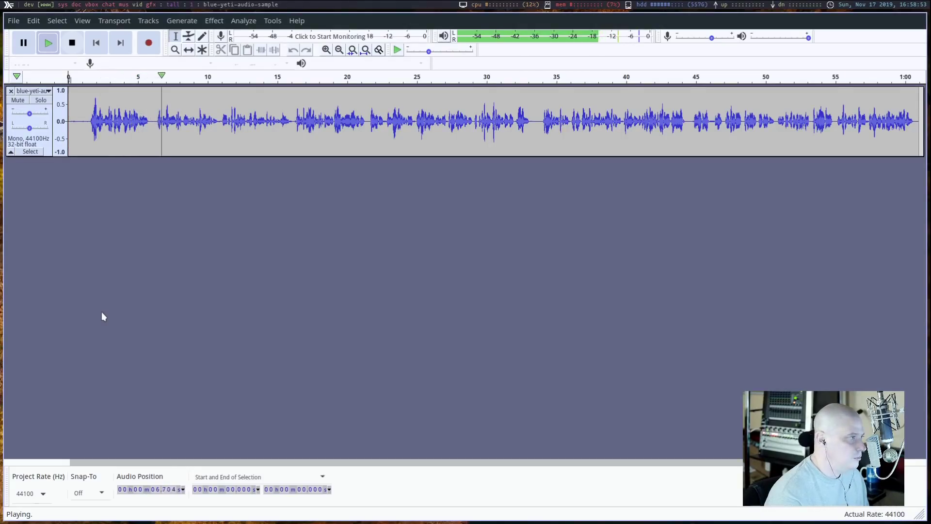
- Give the track a final listen, deselect it, and close the project with Ctrl+W
{"action": "left_click", "coordinate": [73, 47]}
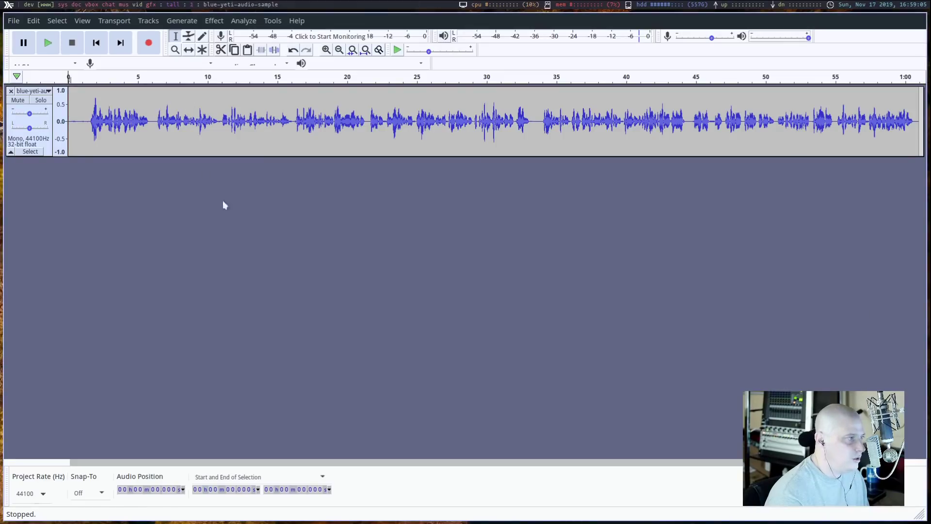
{"action": "key", "text": "super+8"}
{"action": "key", "text": "super+1"}
{"action": "key", "text": "space"}
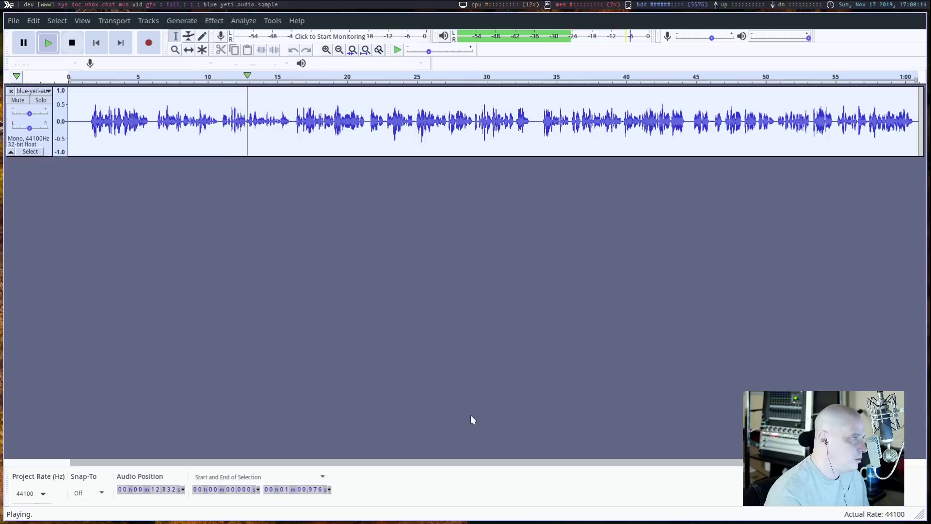
{"action": "left_click", "coordinate": [73, 46]}
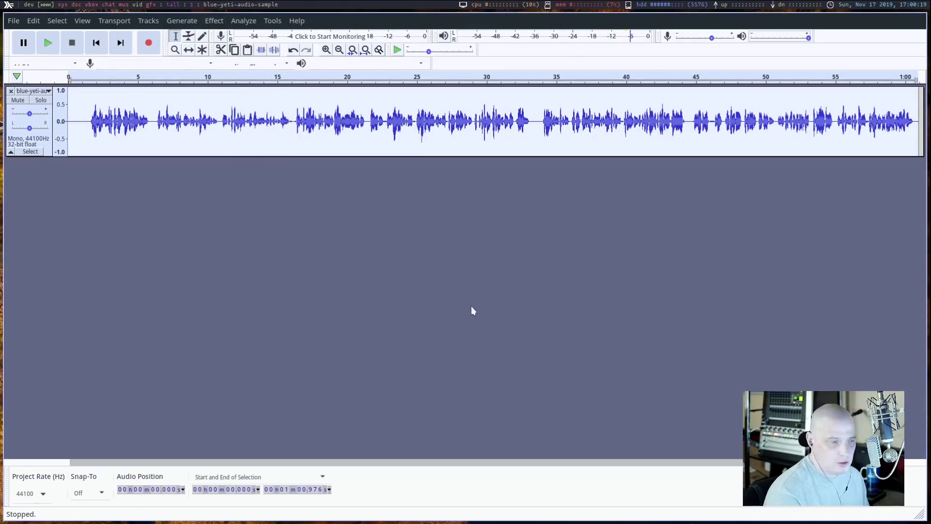
{"action": "left_click", "coordinate": [492, 315]}
{"action": "key", "text": "ctrl+w"}
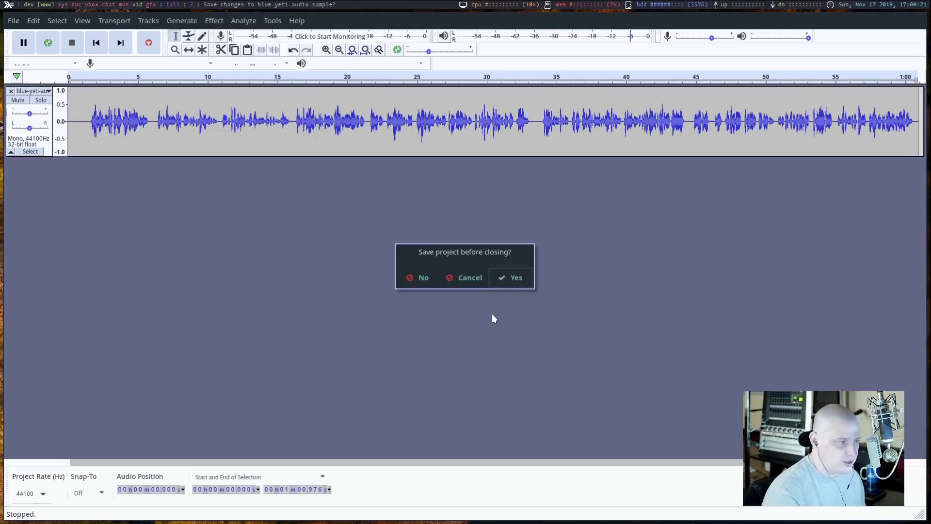